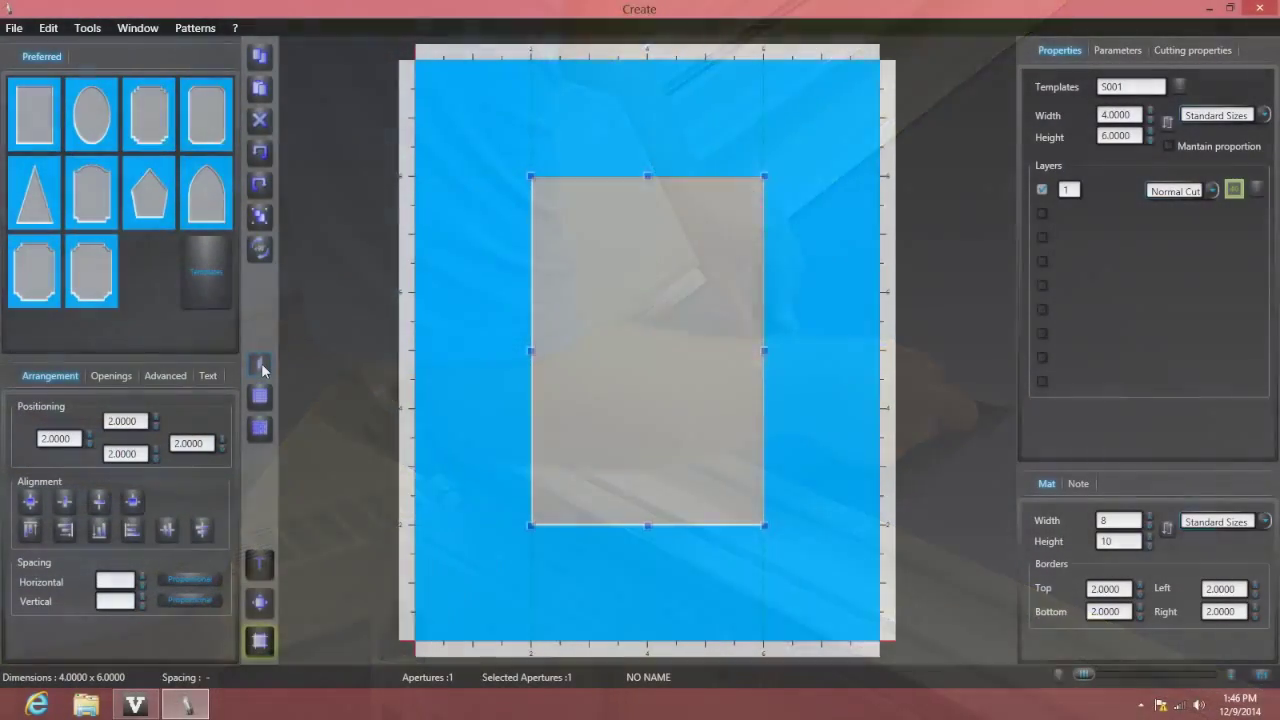
Load the 4 x 6 opening mat design onto the Smart Cut worktable layout
{"action": "left_click", "coordinate": [261, 364]}
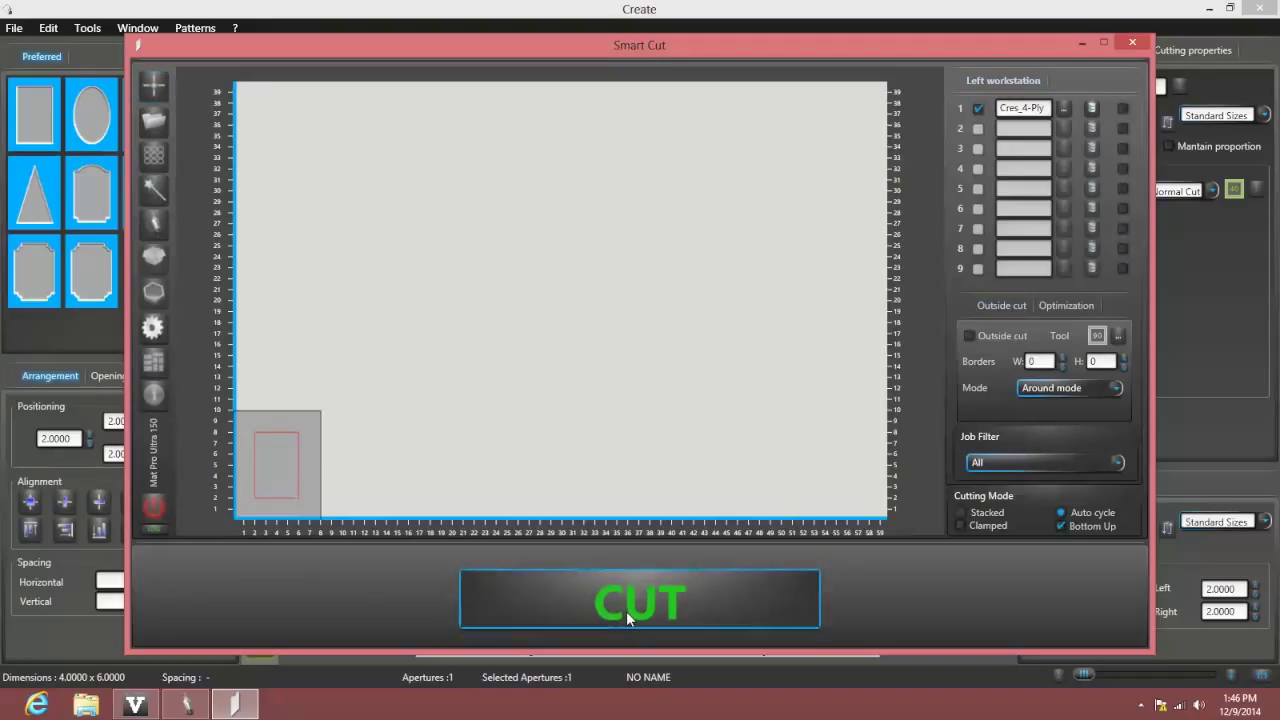
Send the mat job to the cutter with the green CUT button
{"action": "left_click", "coordinate": [626, 611]}
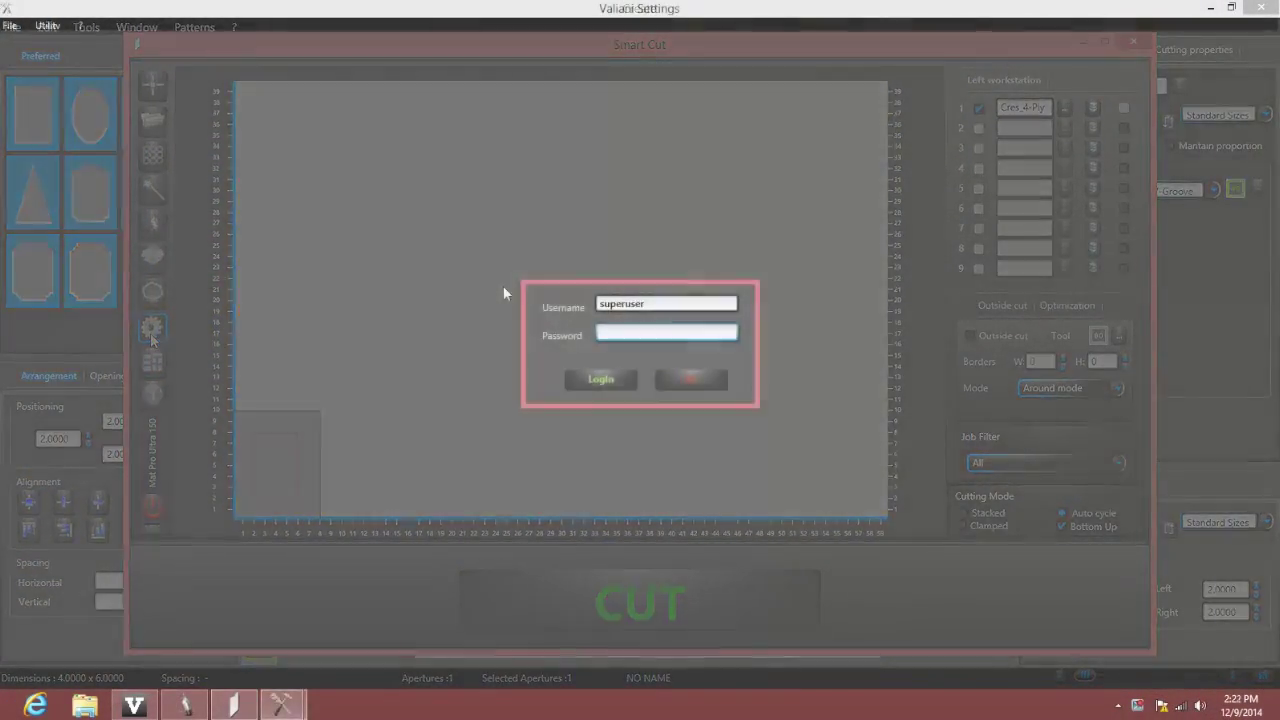
Log in to Valiani Settings with the administrator password and dismiss the open-programs warning
{"action": "type", "text": "***"}
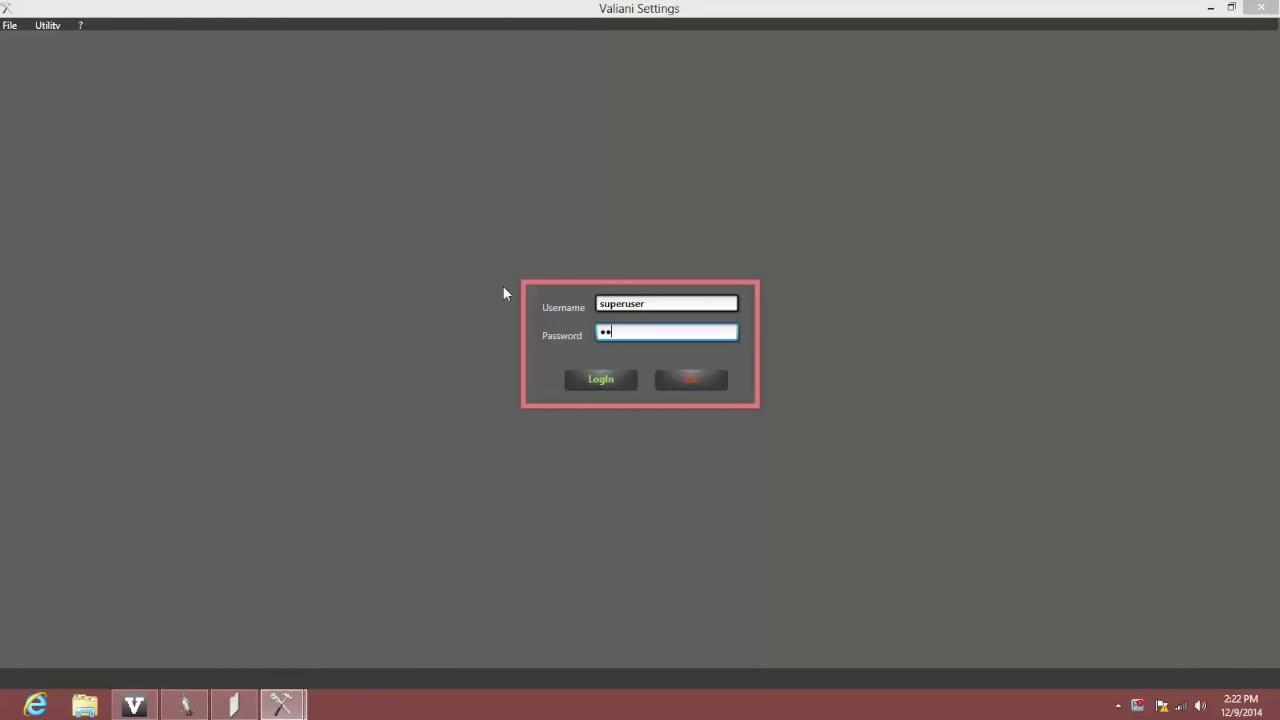
{"action": "type", "text": "***"}
{"action": "left_click", "coordinate": [600, 379]}
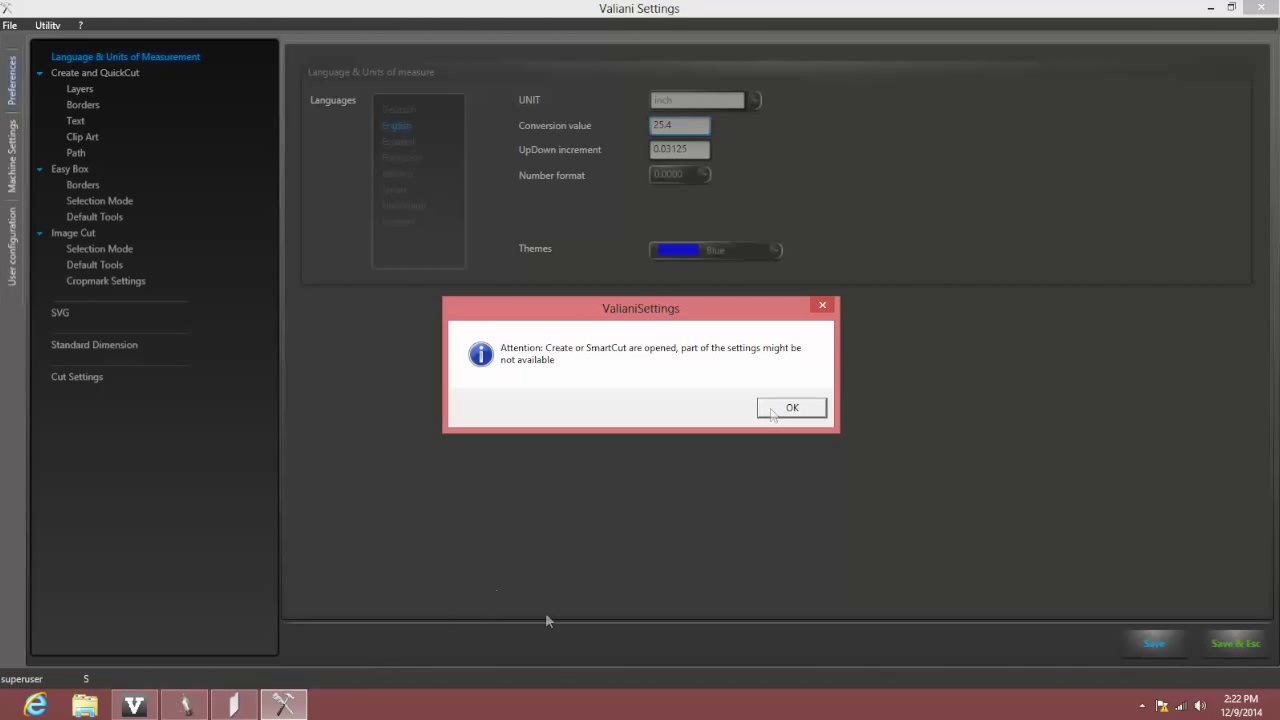
{"action": "left_click", "coordinate": [771, 409]}
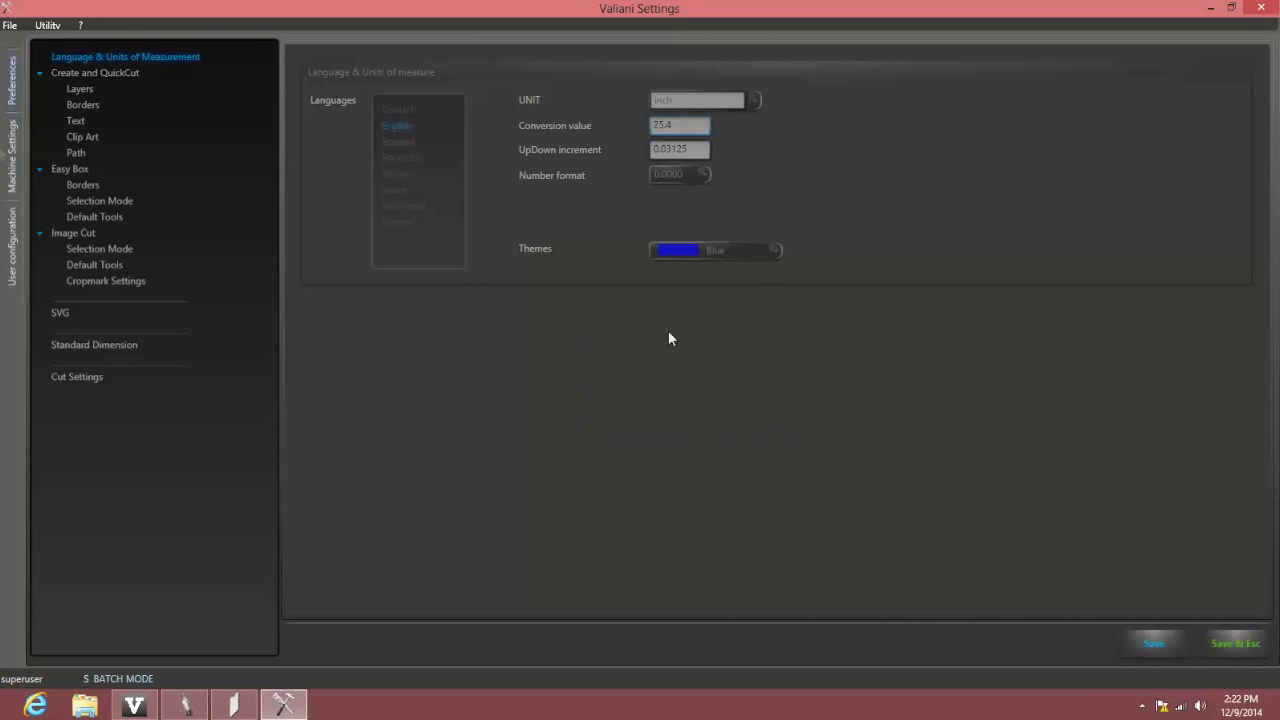
Set the T40GREEN 40° Head Blade Offset to 3 on Pag 2 and save
{"action": "left_click", "coordinate": [15, 165]}
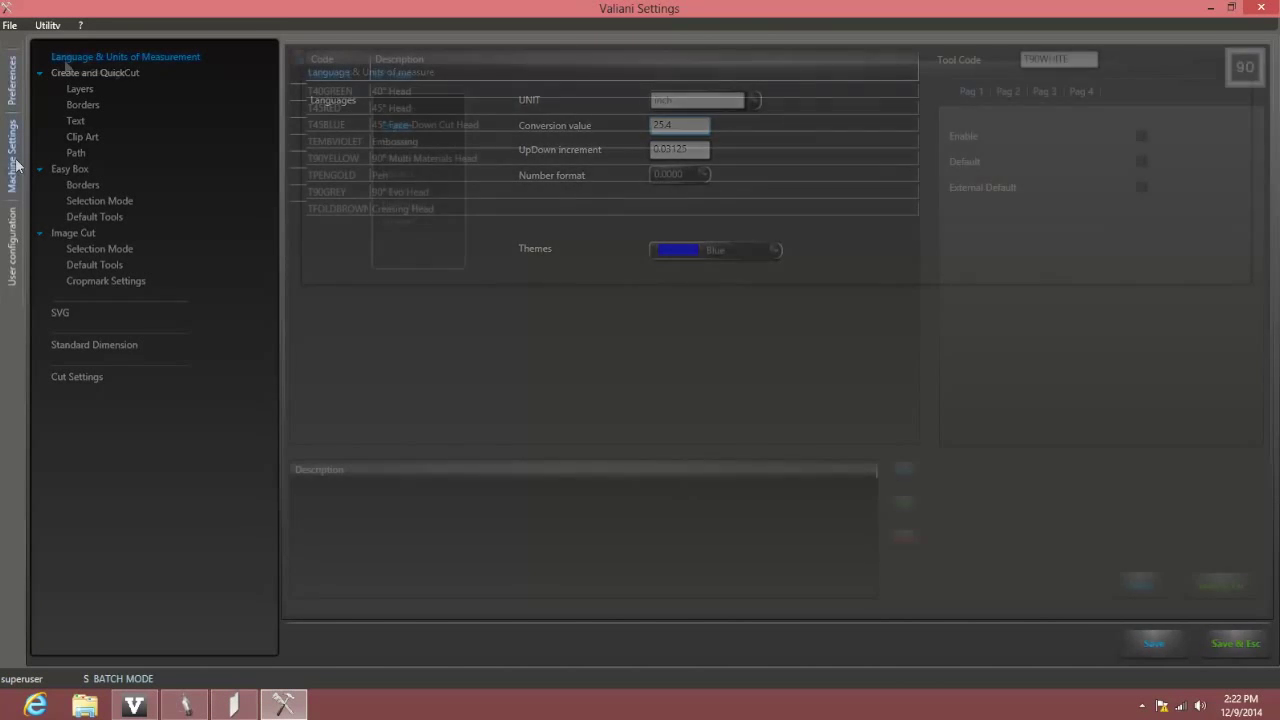
{"action": "left_click", "coordinate": [330, 92]}
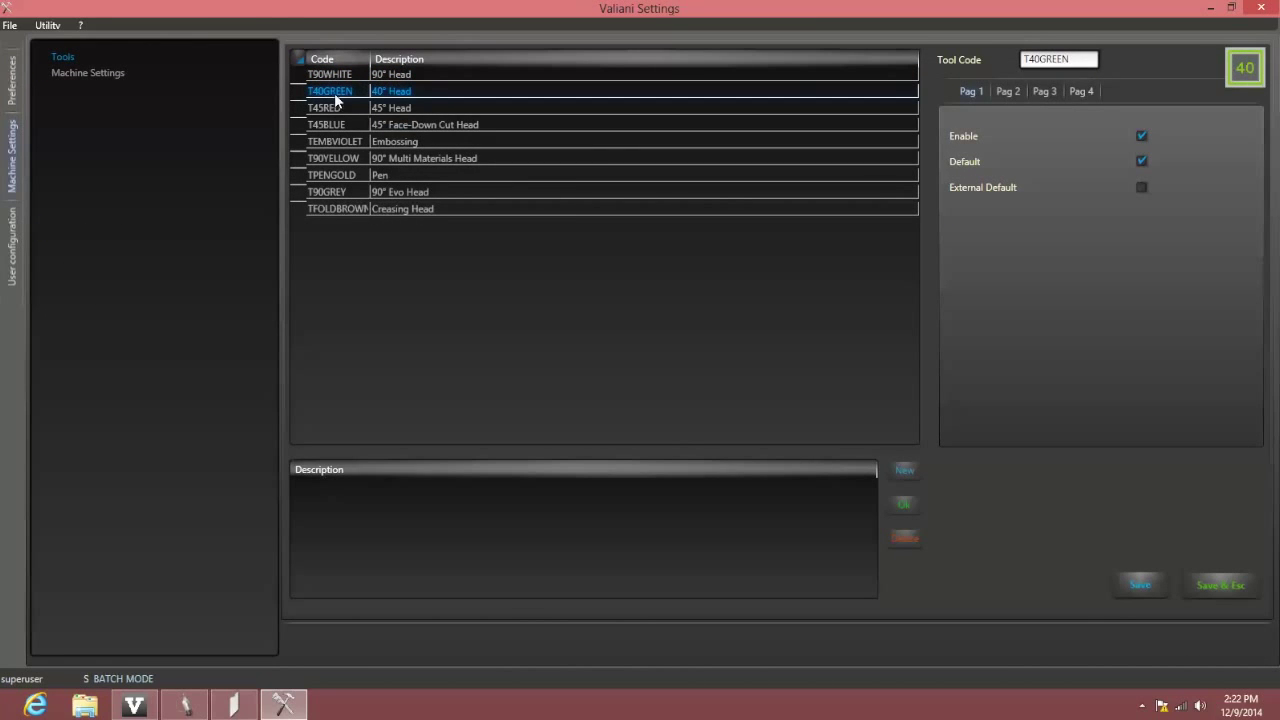
{"action": "left_click", "coordinate": [1005, 92]}
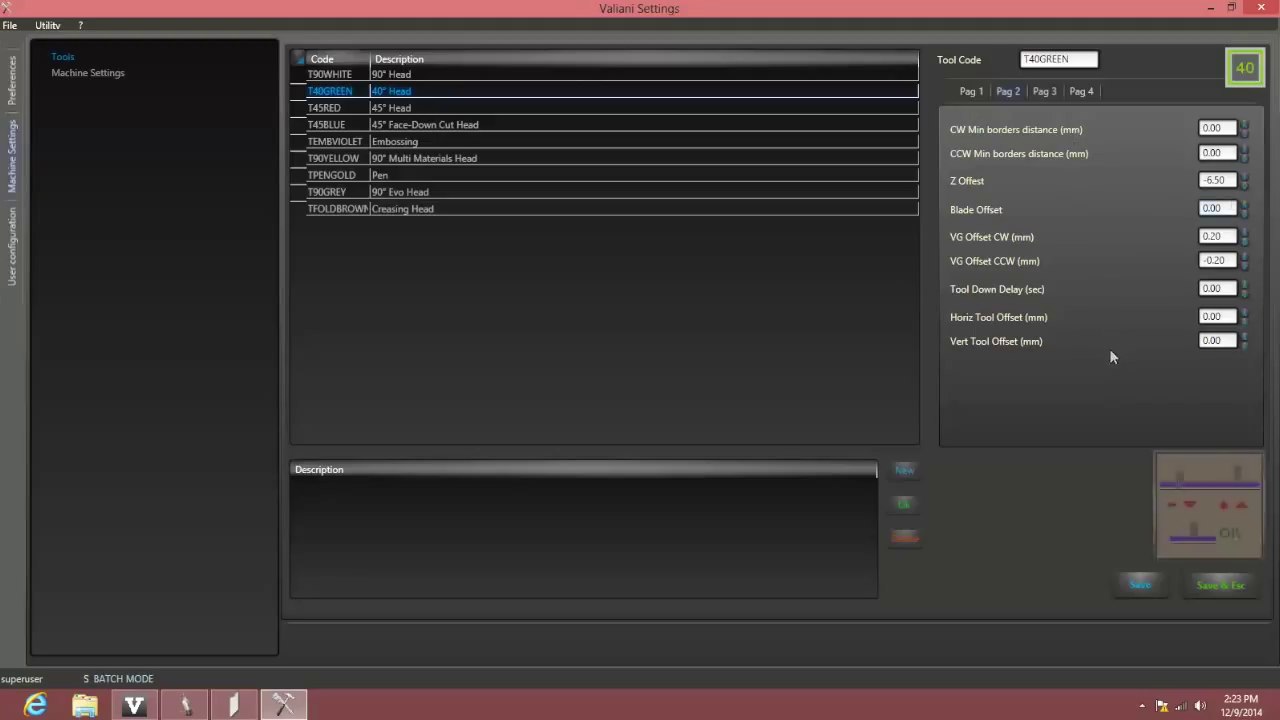
{"action": "left_click", "coordinate": [1231, 207]}
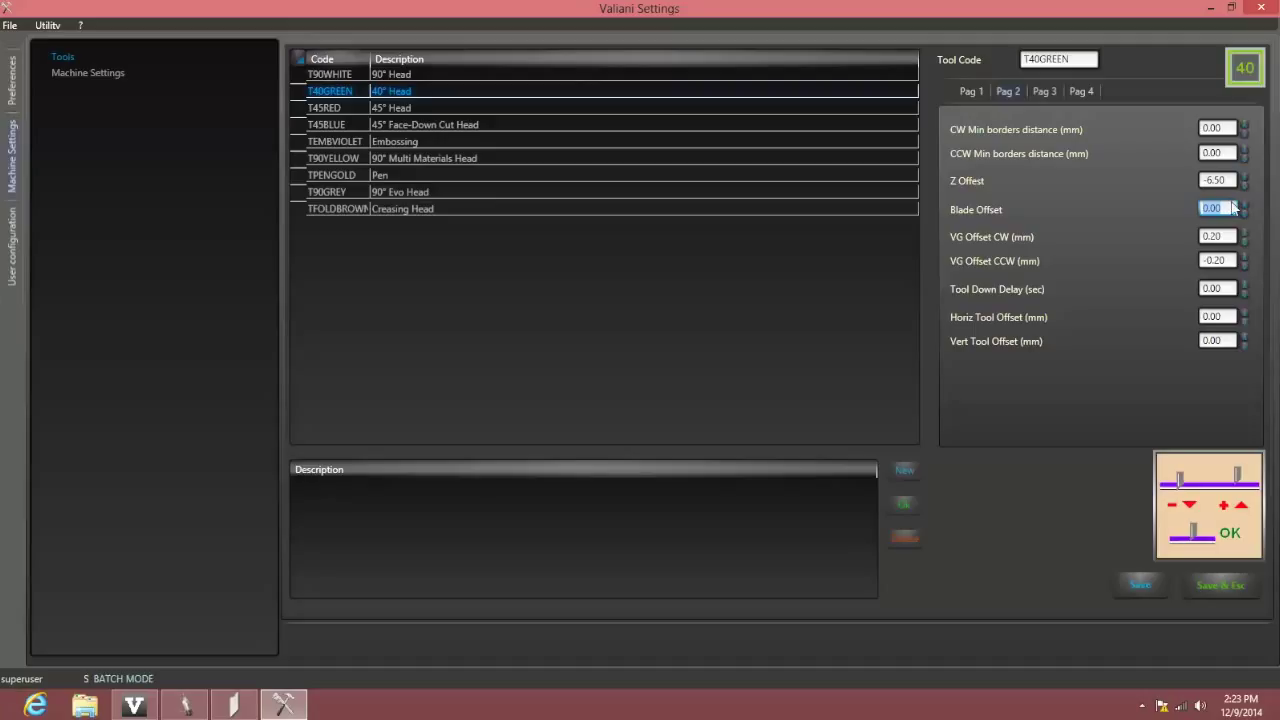
{"action": "type", "text": "3"}
{"action": "left_click", "coordinate": [1222, 584]}
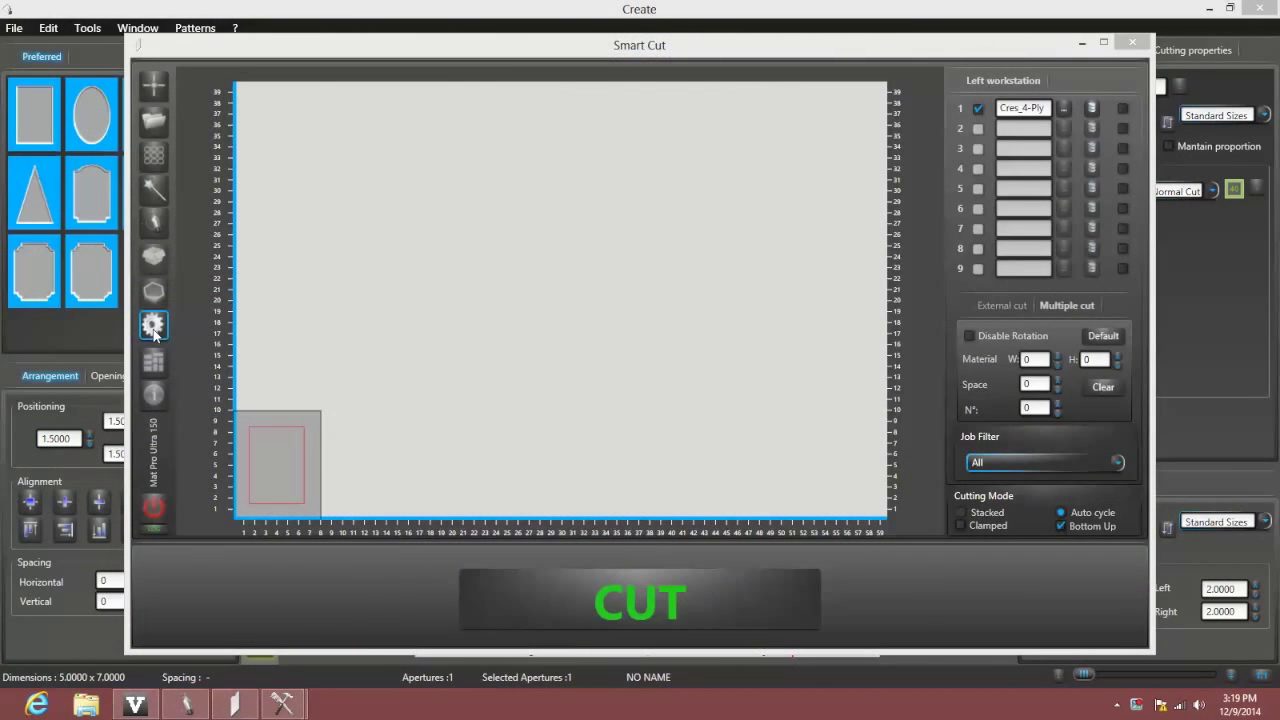
Change the T40GREEN 40° Head Z Offset from -6.50 to -4.5 and save
{"action": "left_click", "coordinate": [153, 328]}
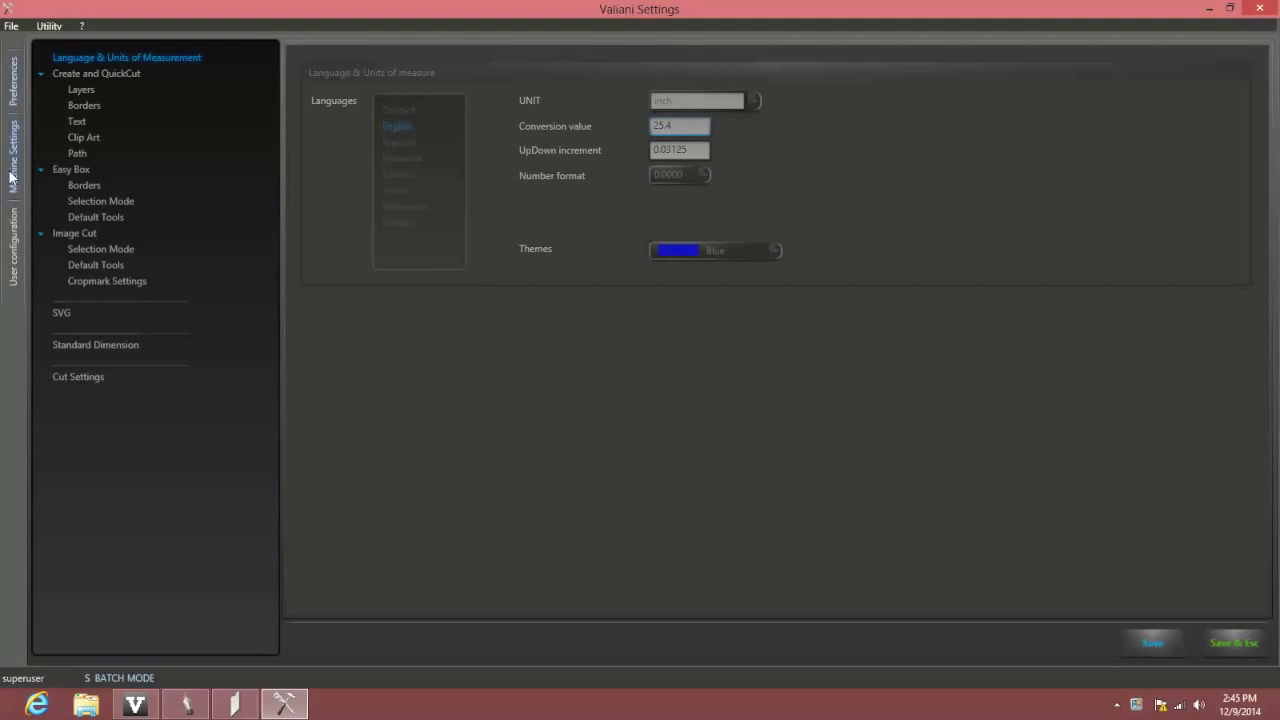
{"action": "left_click", "coordinate": [11, 175]}
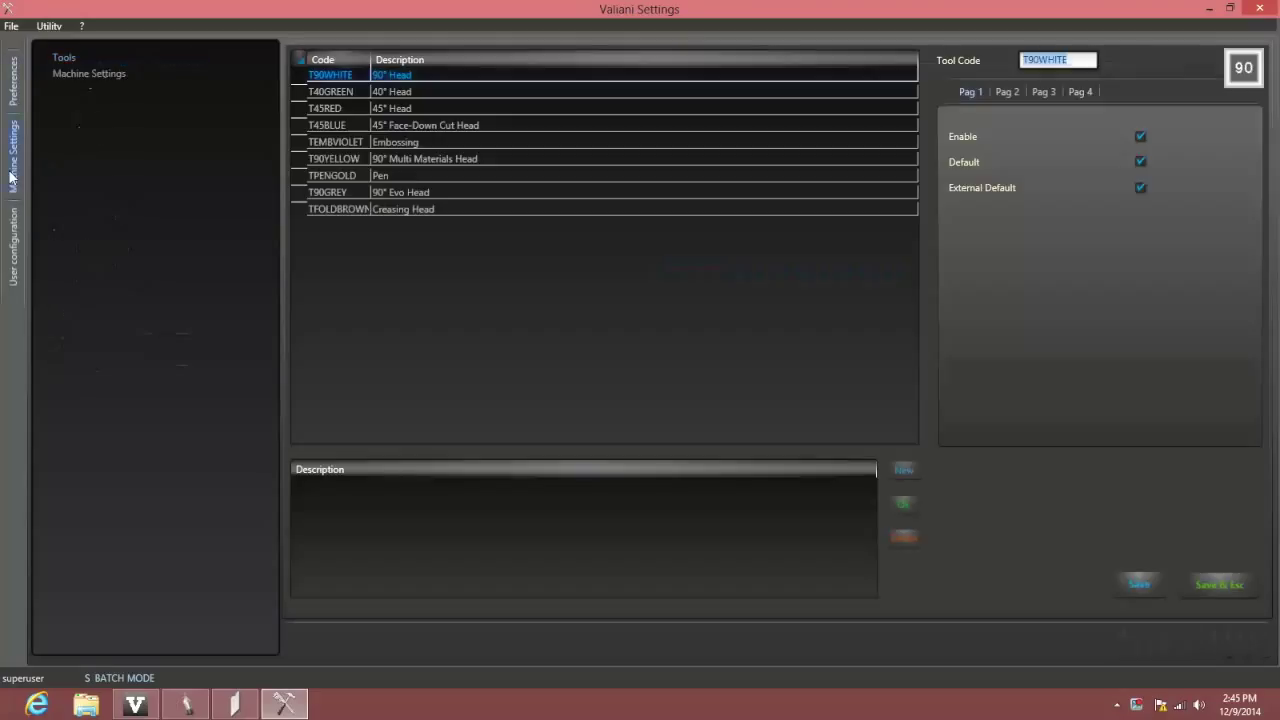
{"action": "left_click", "coordinate": [399, 91]}
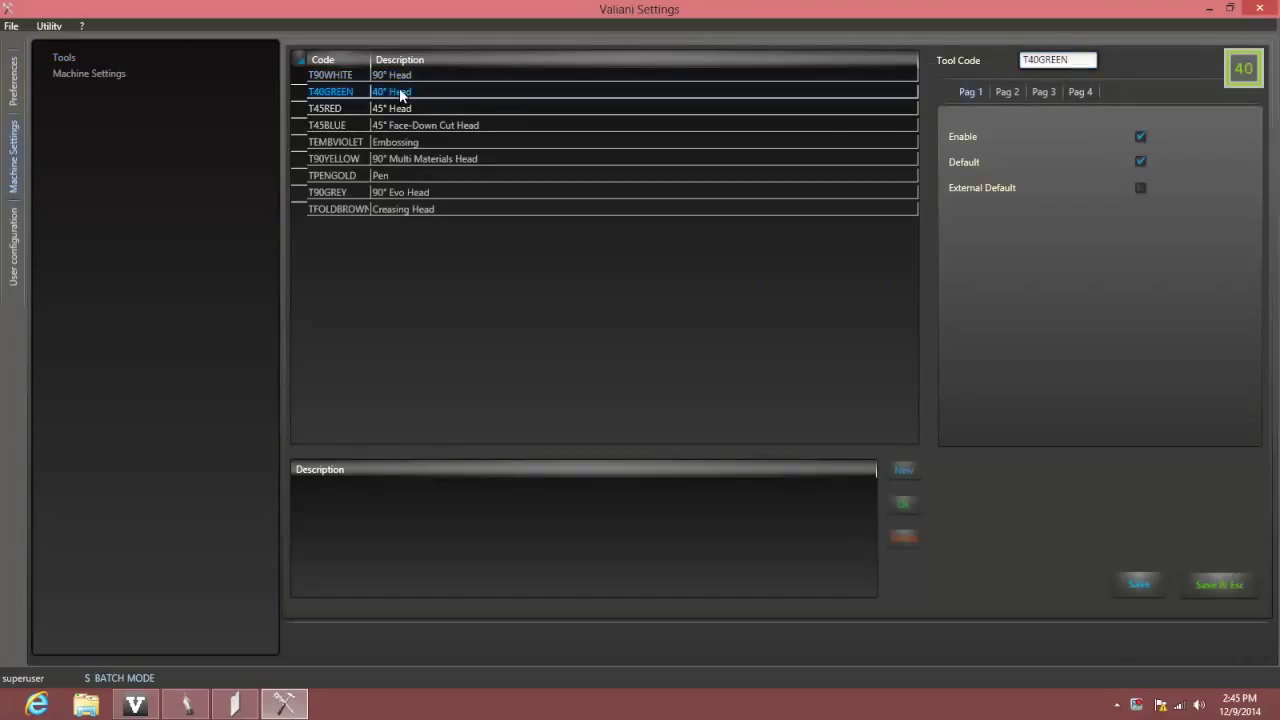
{"action": "left_click", "coordinate": [1004, 91]}
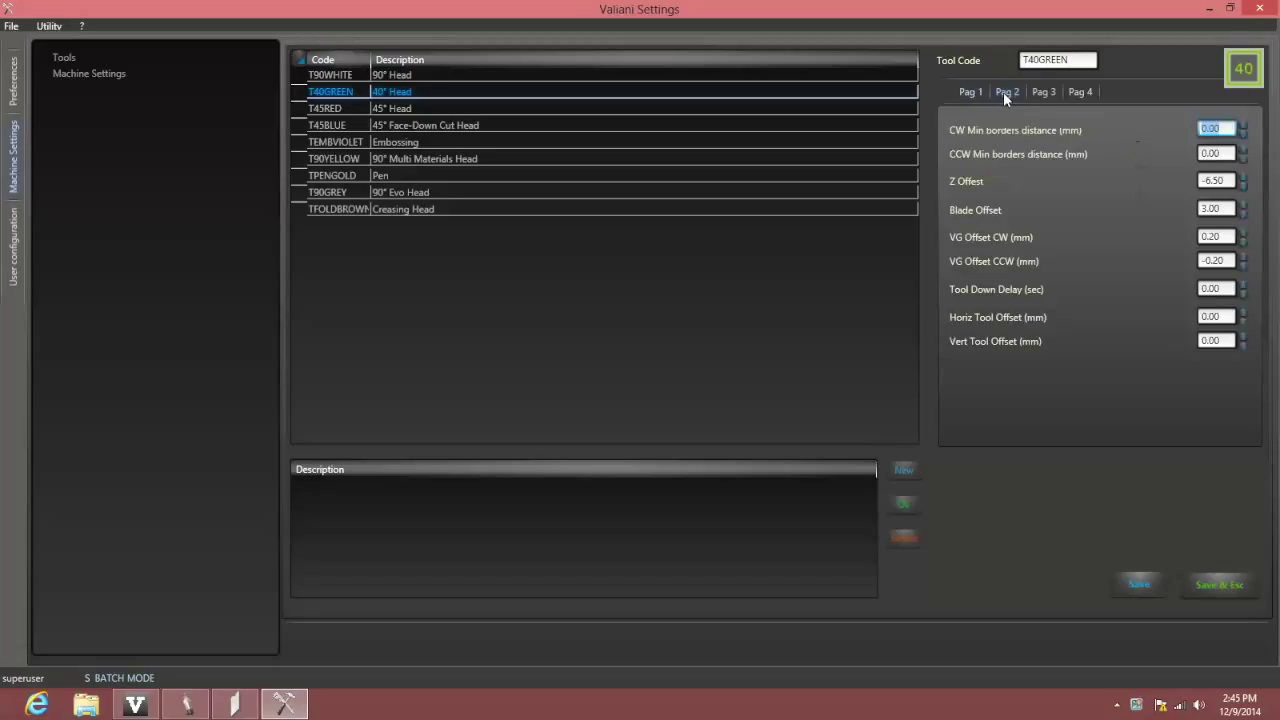
{"action": "left_click", "coordinate": [1231, 180]}
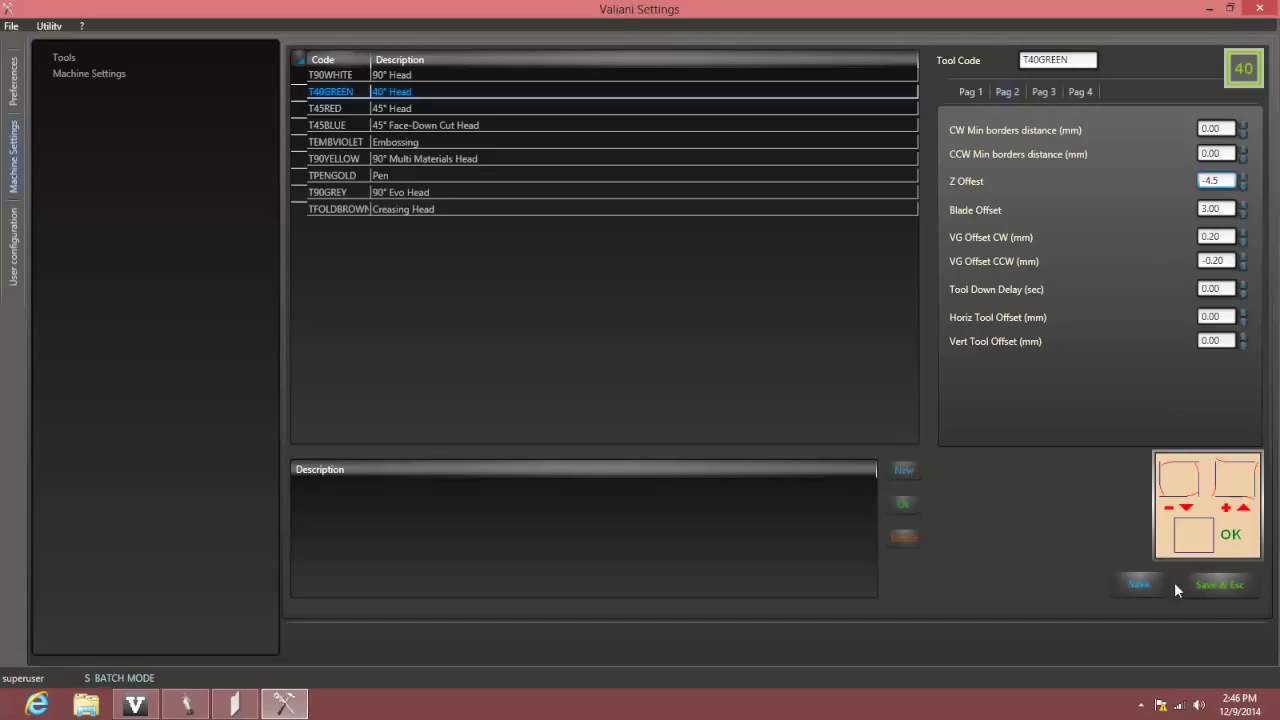
{"action": "left_click", "coordinate": [1210, 592]}
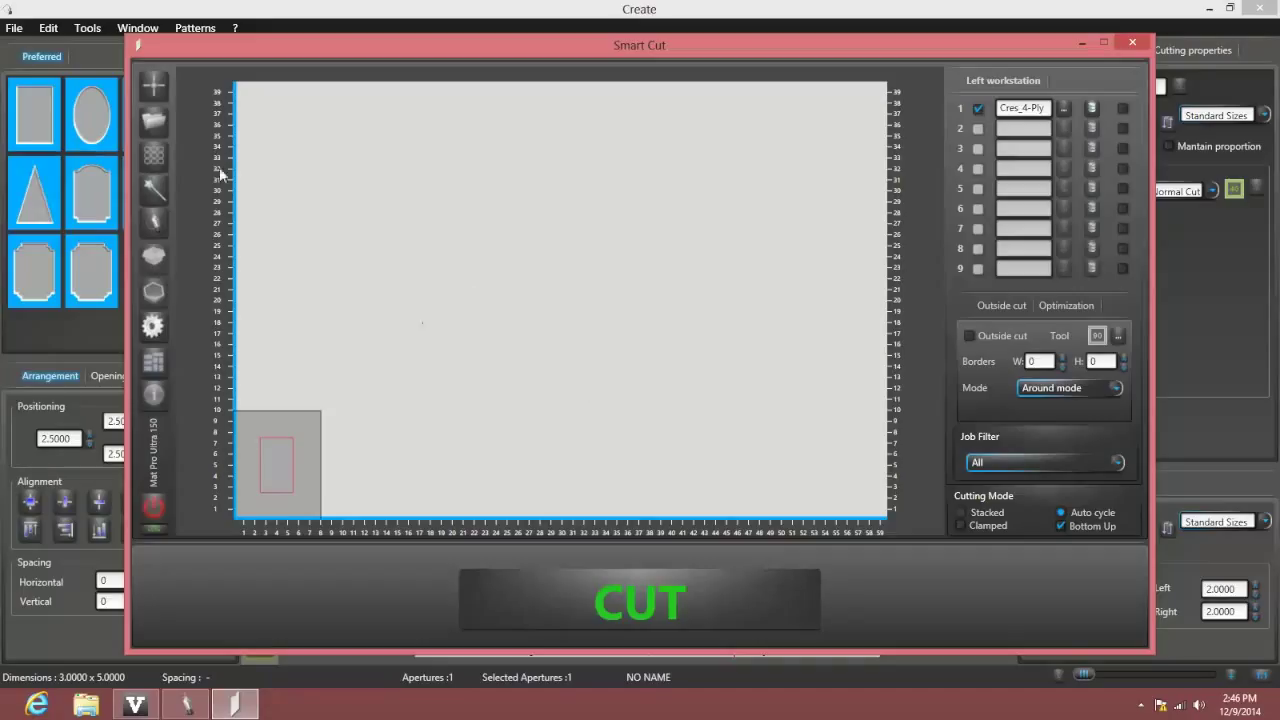
Send the cutter head to its home position from Smart Cut
{"action": "left_click", "coordinate": [150, 87]}
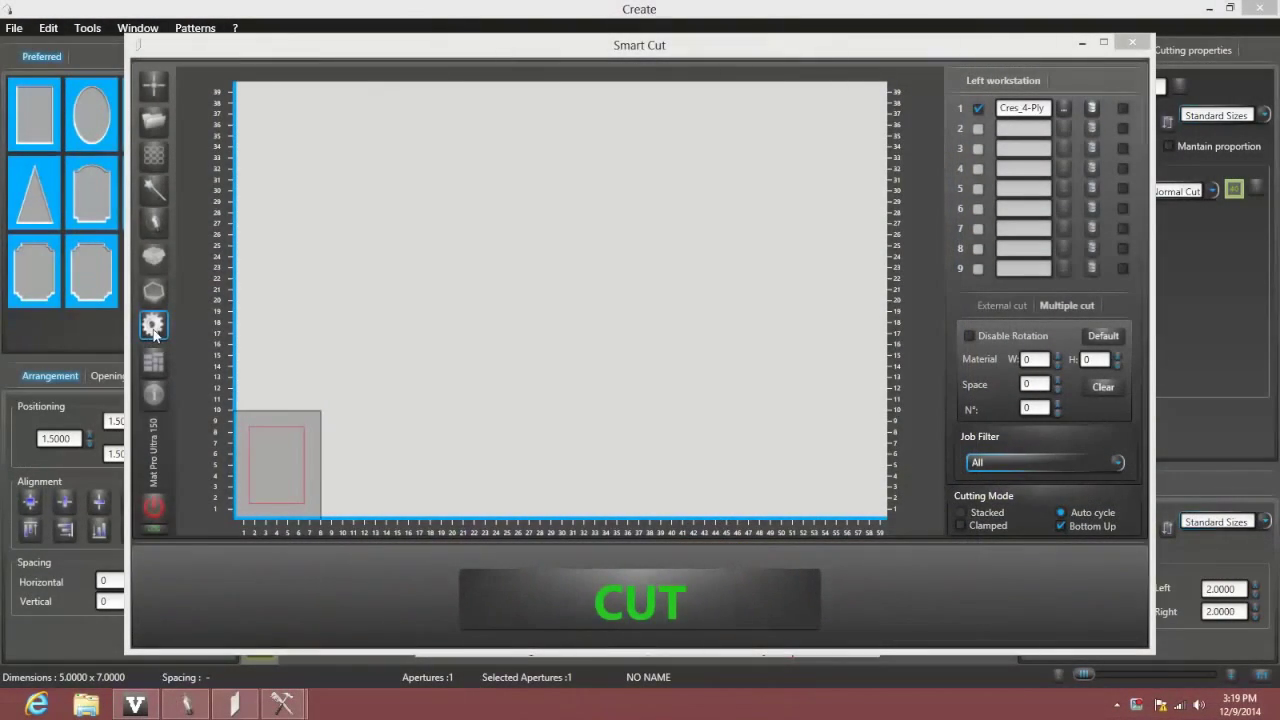
Open Valiani Settings from Smart Cut and log in with the administrator account
{"action": "left_click", "coordinate": [153, 330]}
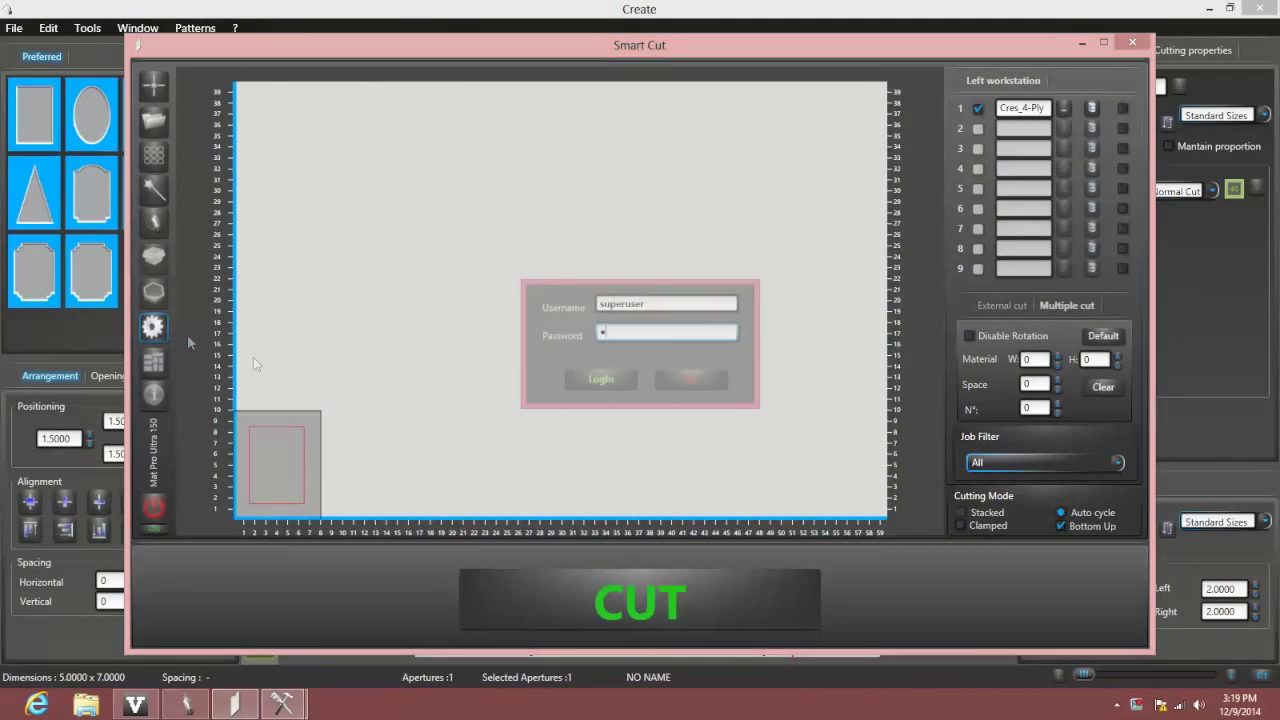
{"action": "type", "text": "superuser"}
{"action": "key", "text": "Return"}
Set the T40GREEN Resizing K Normal Cut from 20.00 to 6.5 on Pag 3 and save
{"action": "left_click", "coordinate": [13, 181]}
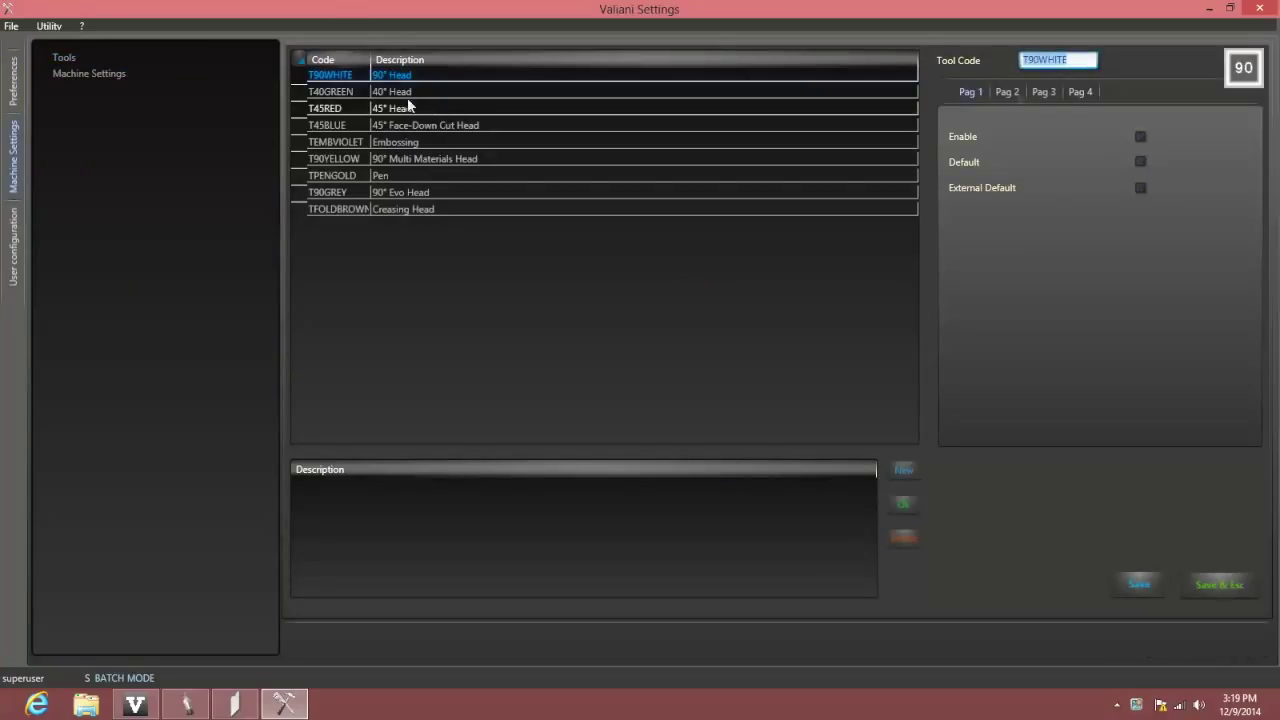
{"action": "left_click", "coordinate": [407, 95]}
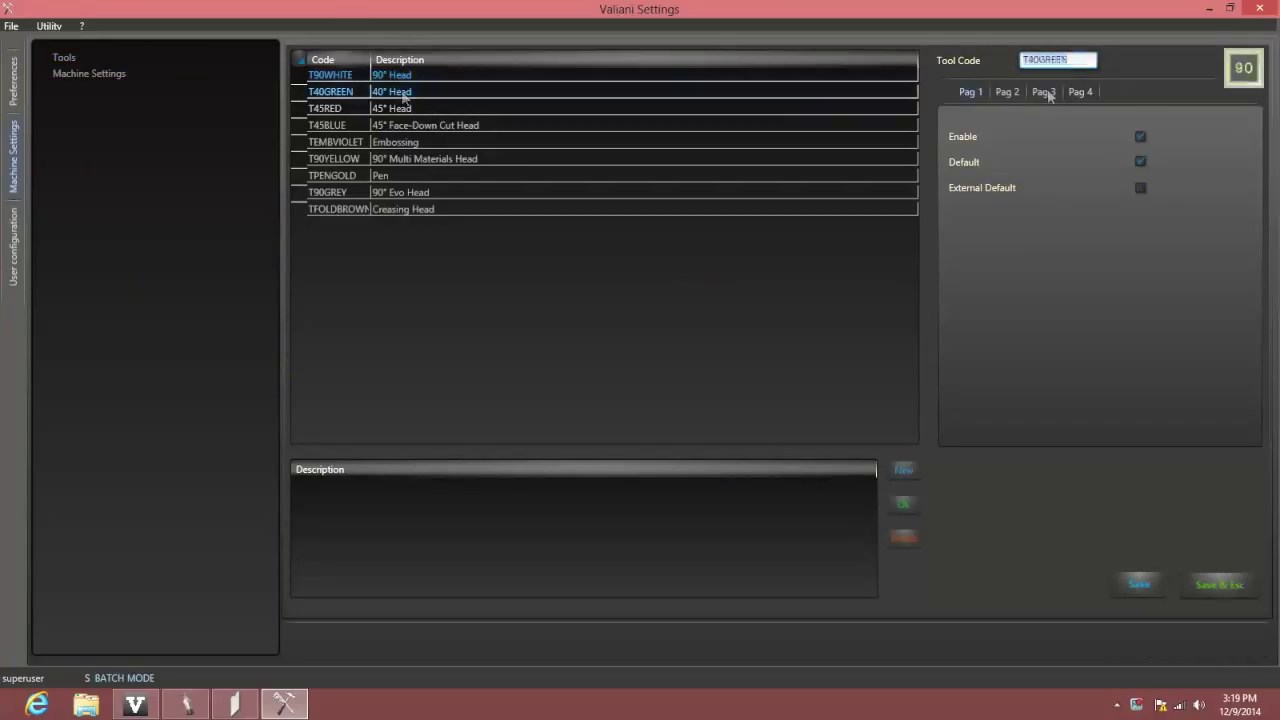
{"action": "left_click", "coordinate": [1045, 92]}
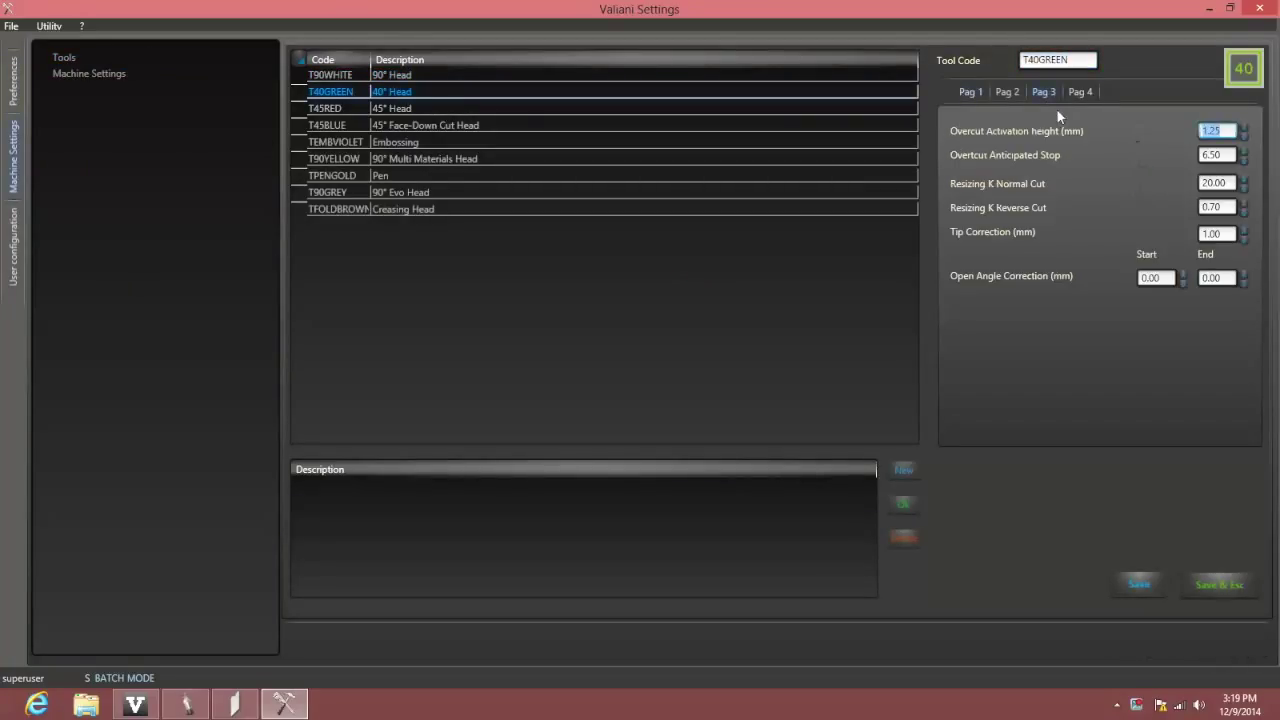
{"action": "left_click", "coordinate": [1220, 183]}
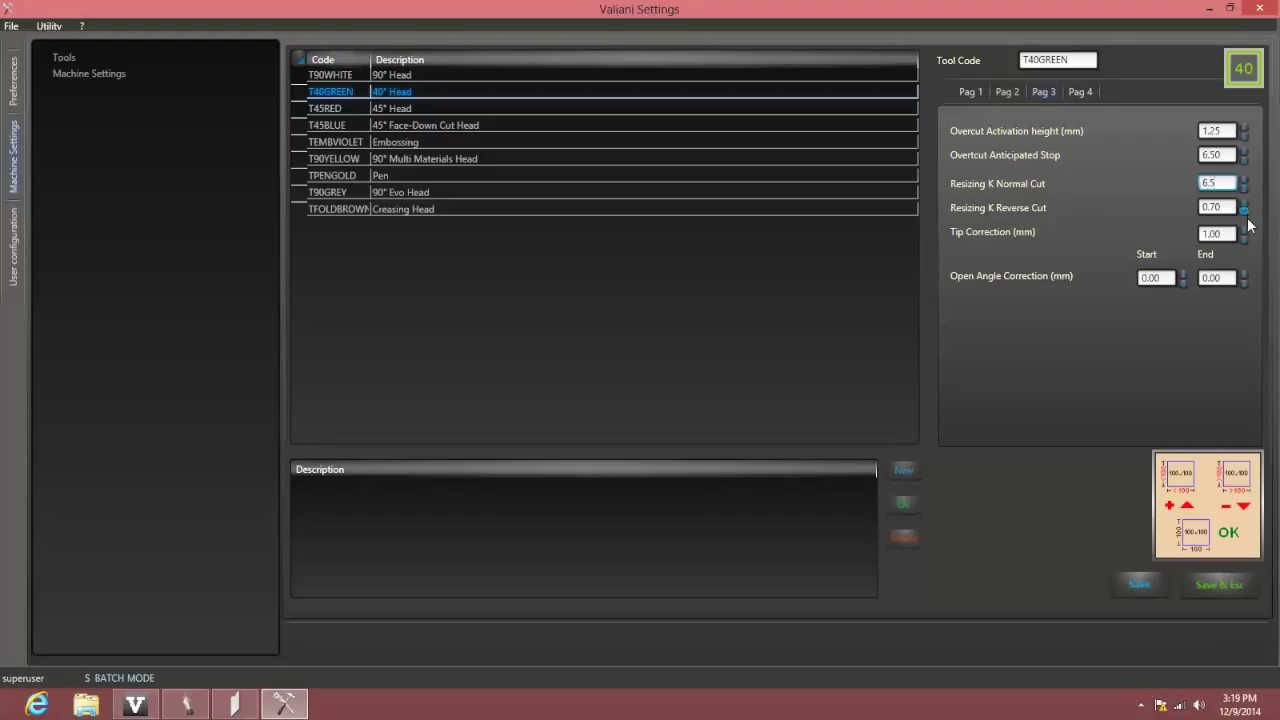
{"action": "left_click", "coordinate": [1207, 585]}
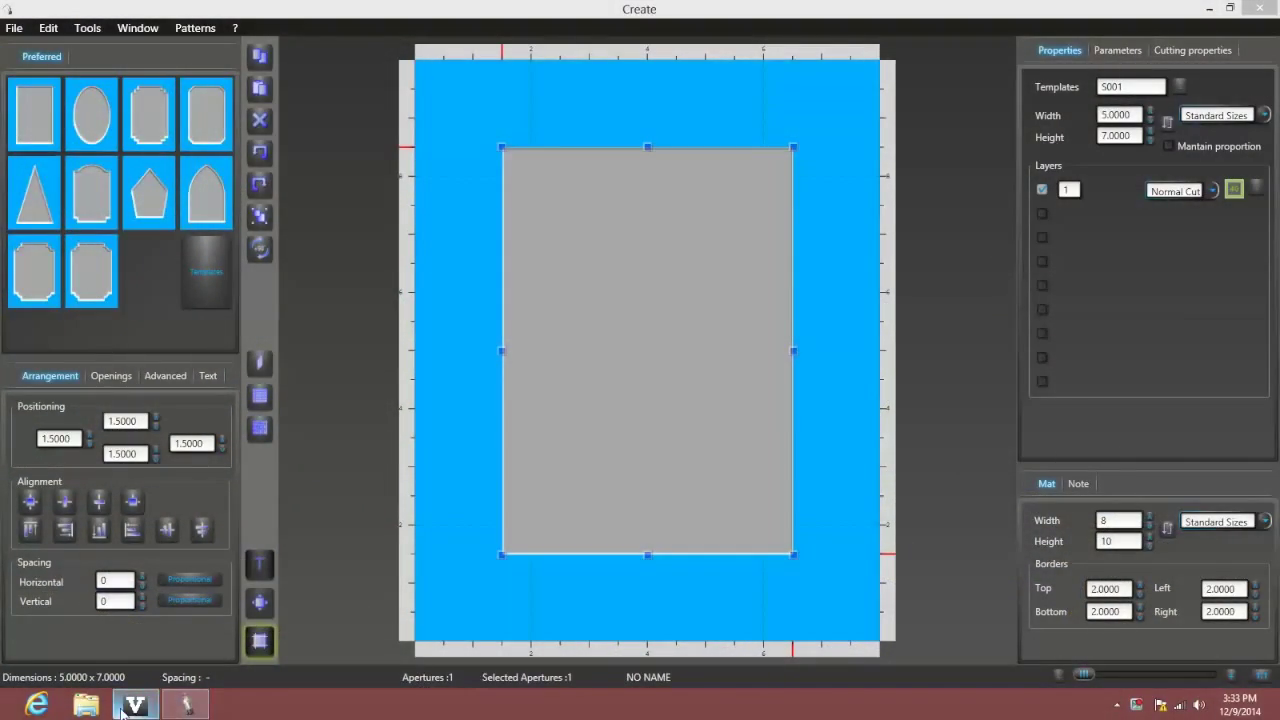
Launch Valiani Settings from the V taskbar launcher and log in with the password
{"action": "left_click", "coordinate": [127, 710]}
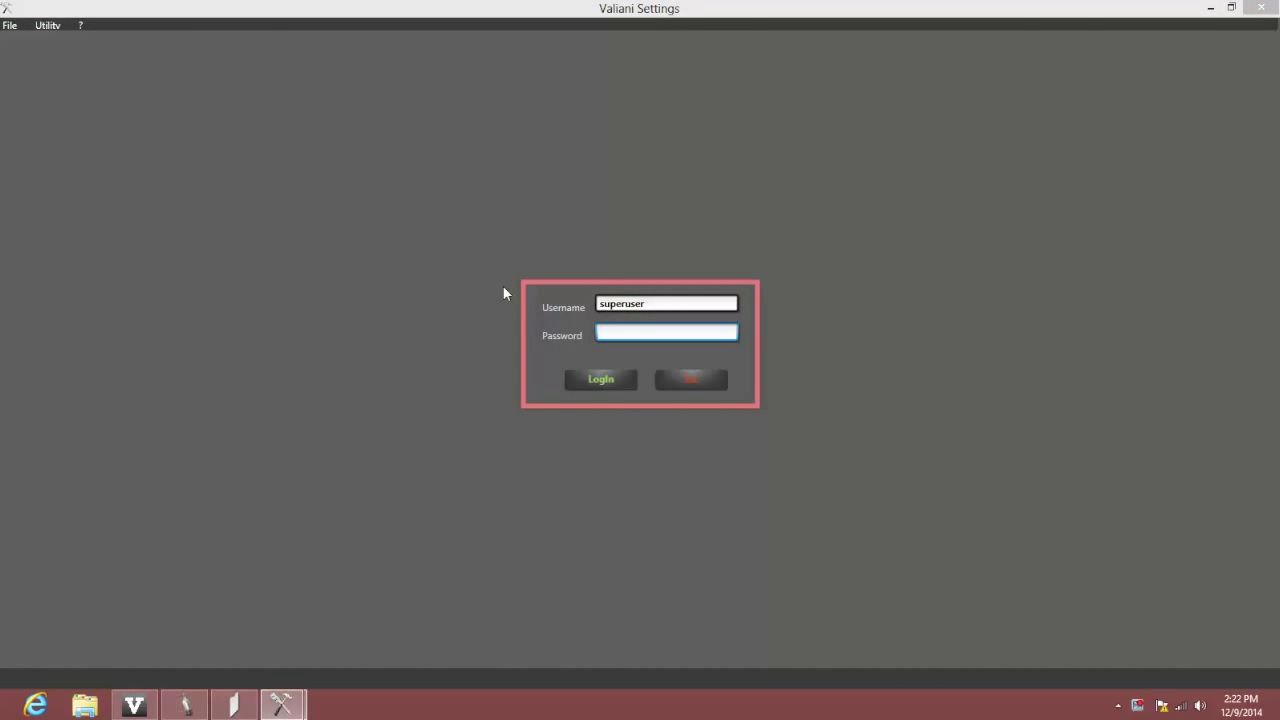
{"action": "type", "text": "******"}
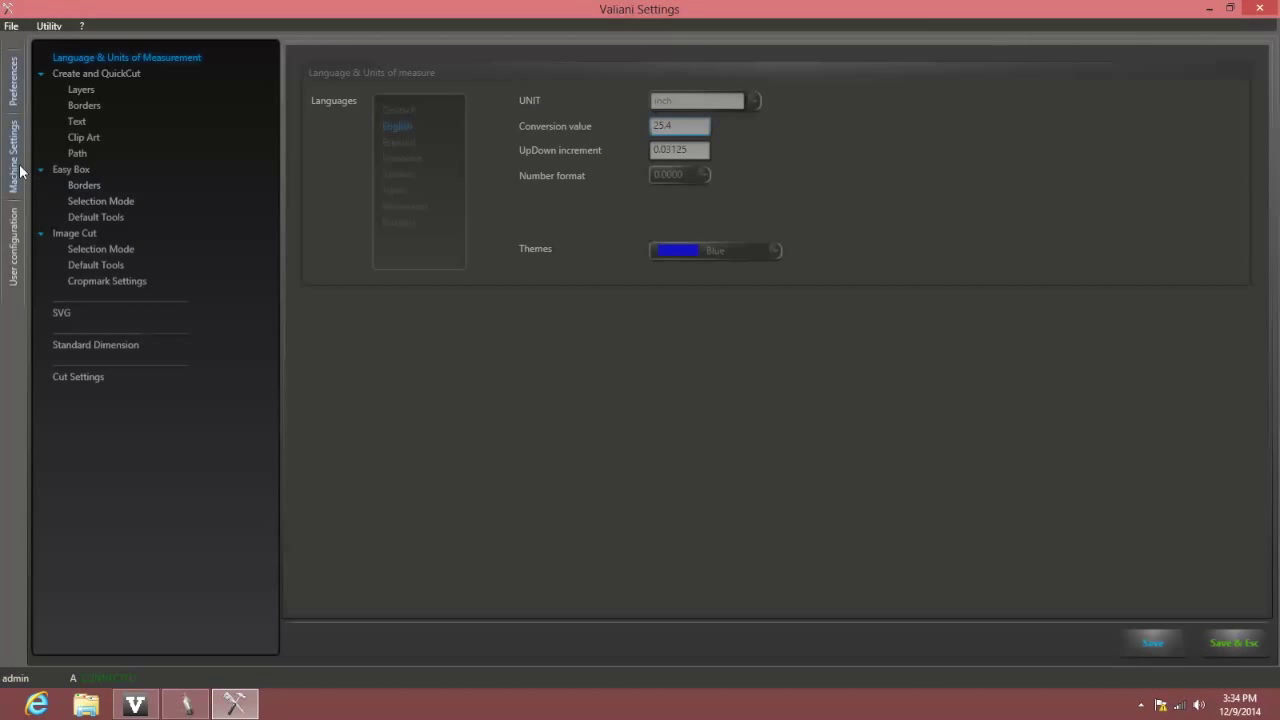
Adjust X-Axis Home and Y-Axis Home (Y to 5.1 mm), save, then home the cutter in Smart Cut
{"action": "left_click", "coordinate": [18, 172]}
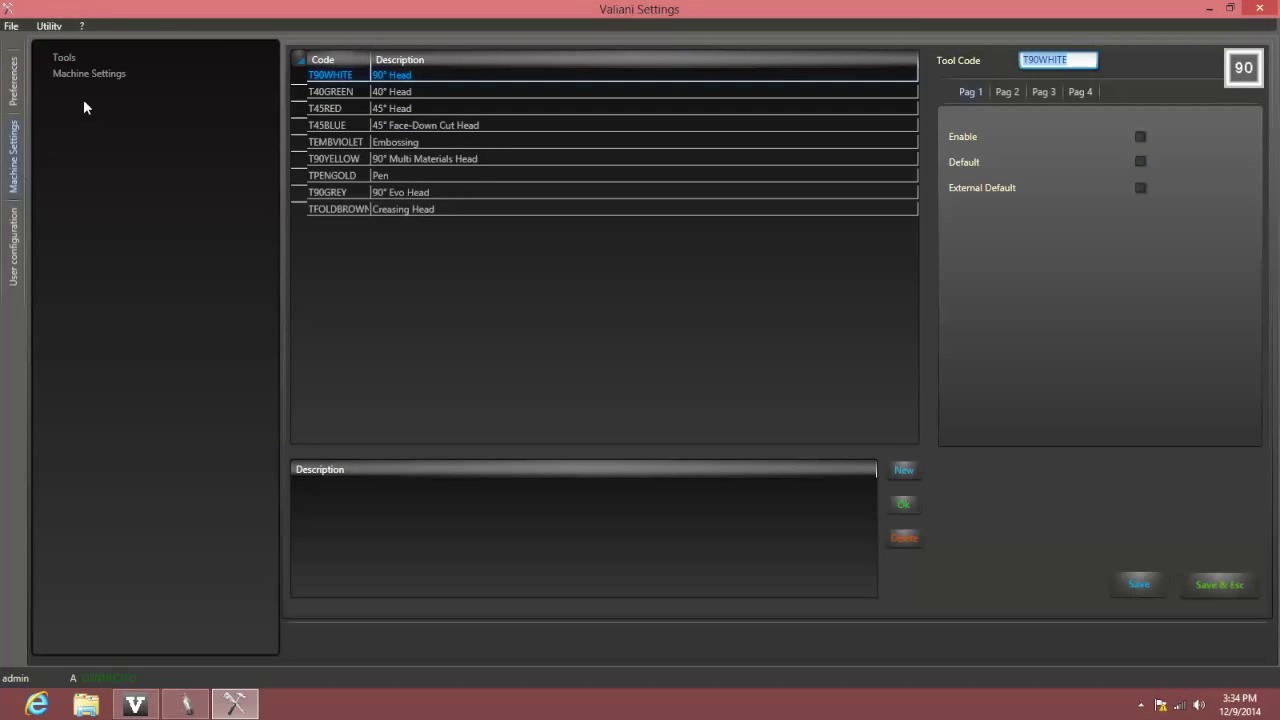
{"action": "left_click", "coordinate": [89, 74]}
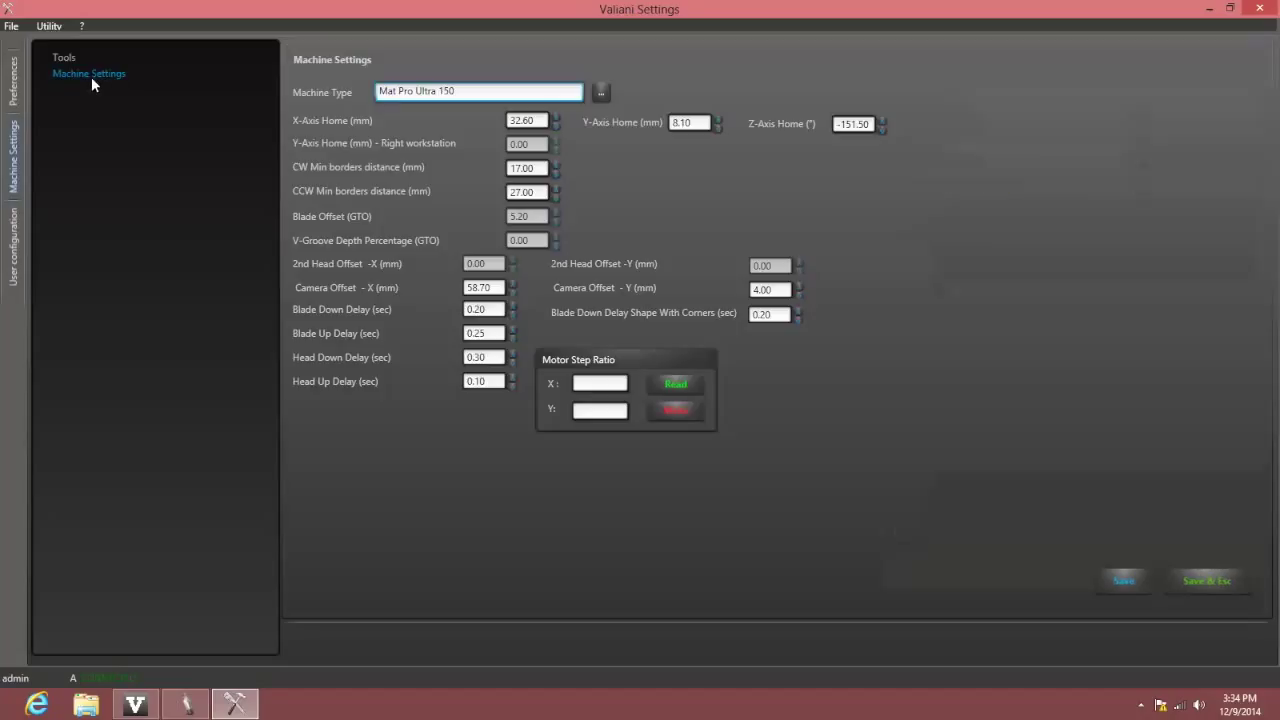
{"action": "left_click", "coordinate": [538, 121]}
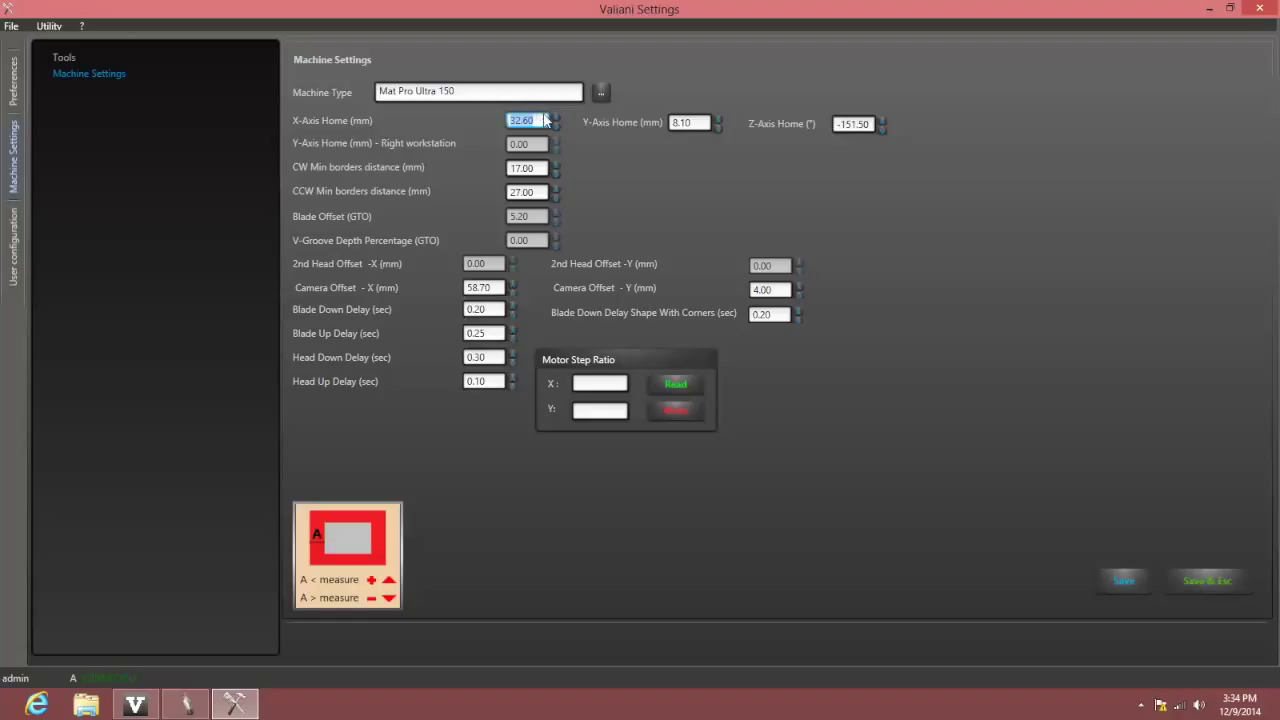
{"action": "key", "text": "Tab"}
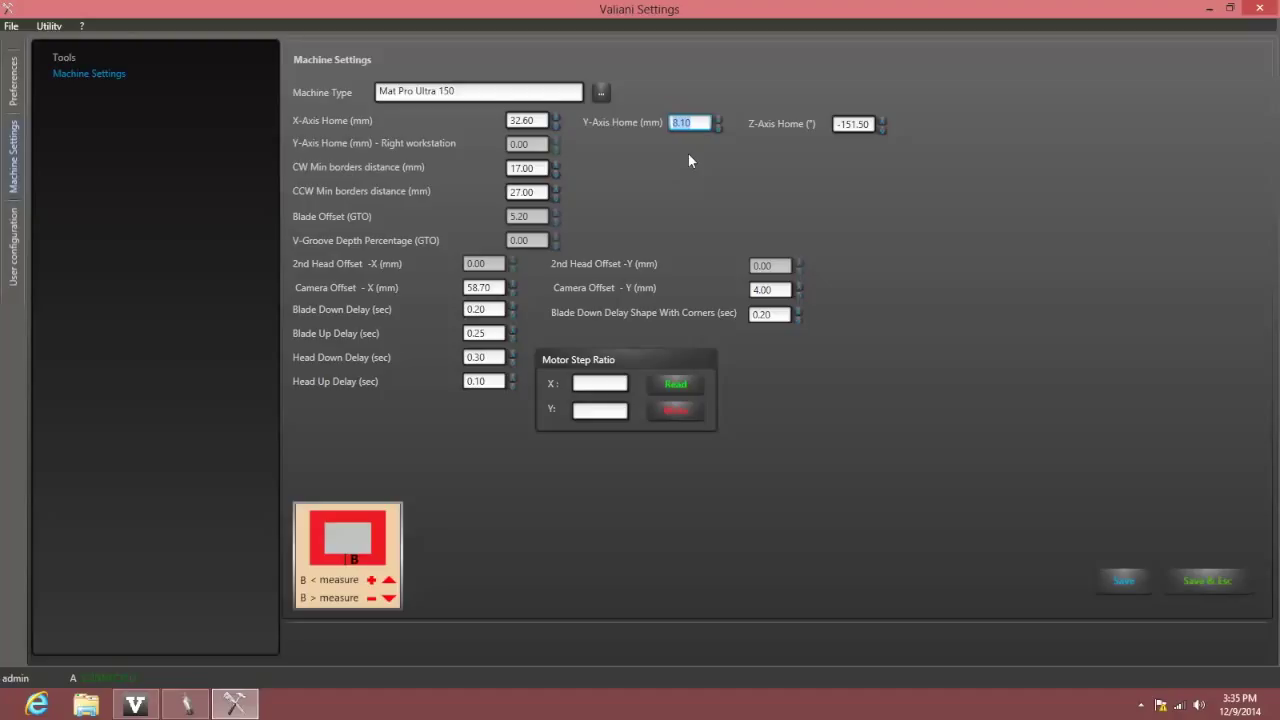
{"action": "left_click", "coordinate": [1208, 582]}
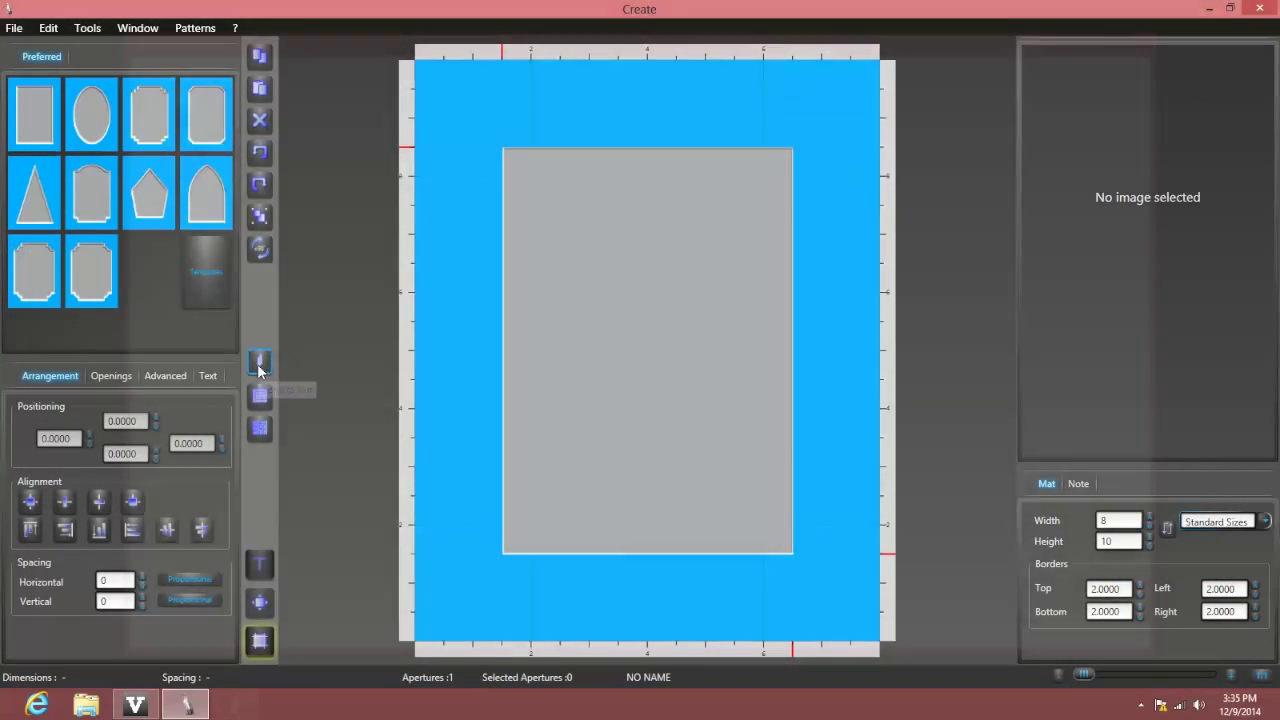
{"action": "left_click", "coordinate": [258, 366]}
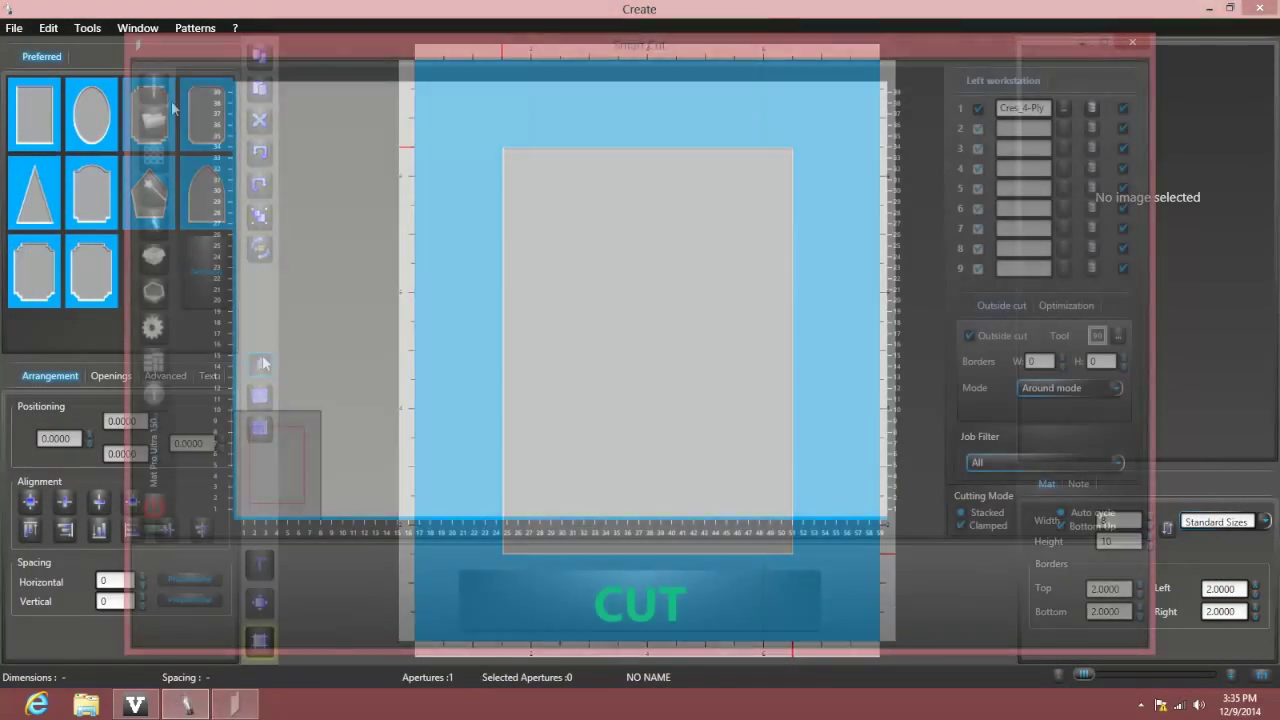
{"action": "left_click", "coordinate": [158, 88]}
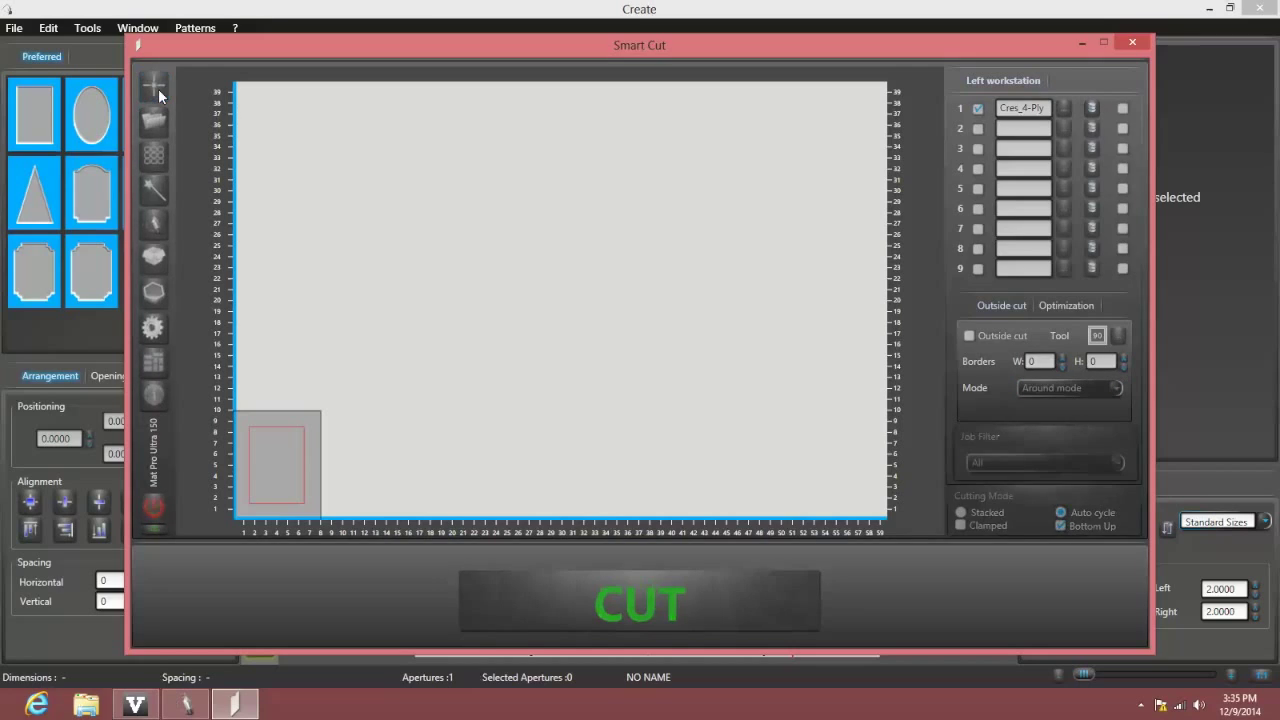